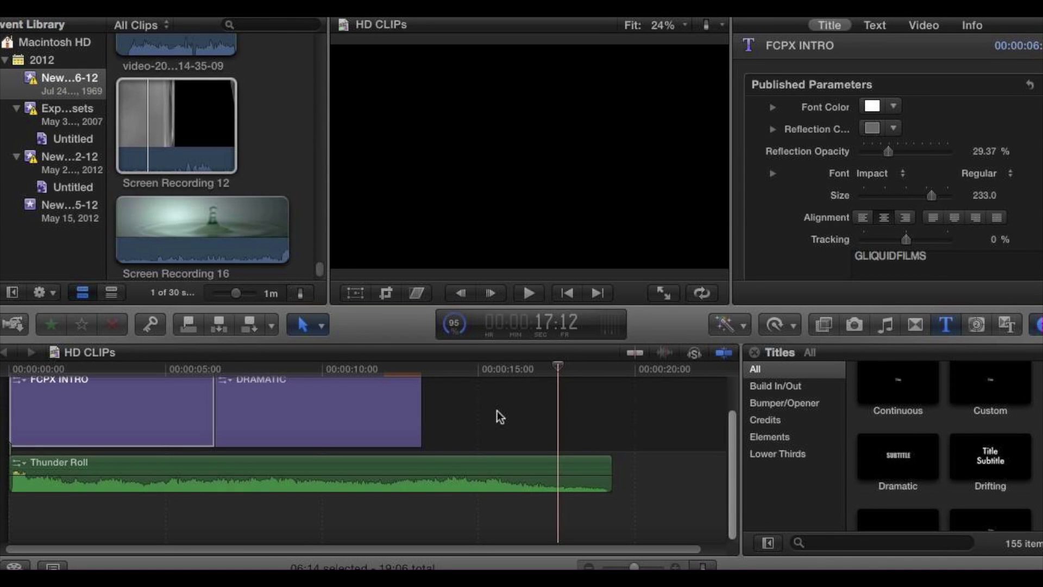
Play the finished intro from the very beginning to review it.
click(500, 417)
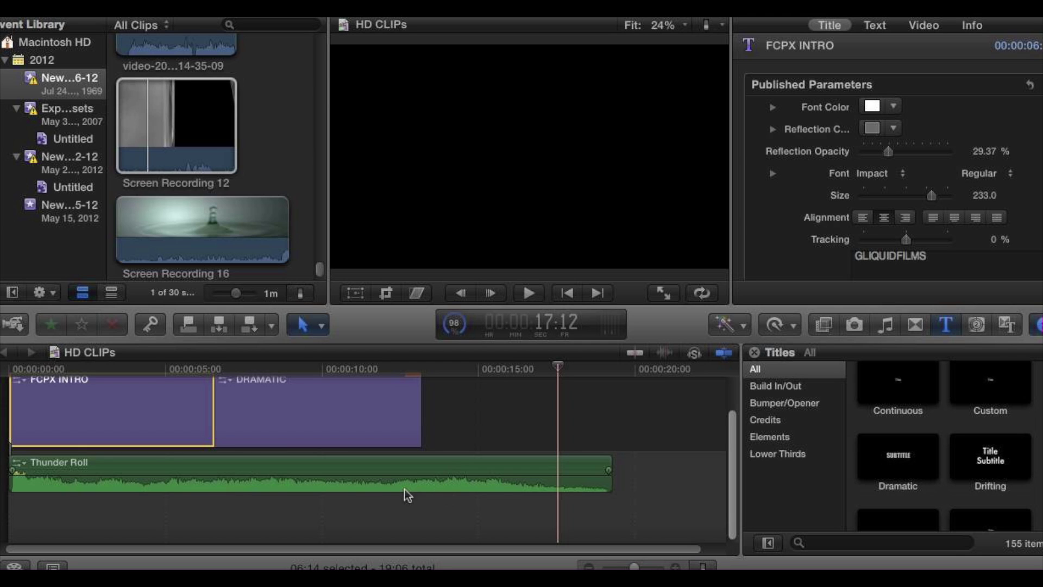
mouse_move(5, 216)
click(33, 406)
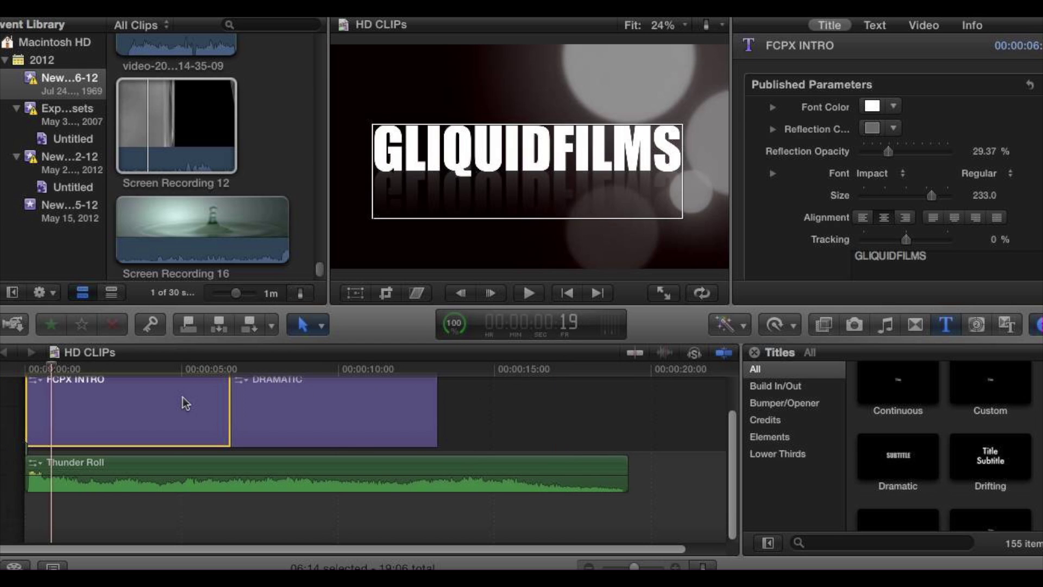
drag(51, 372, 22, 369)
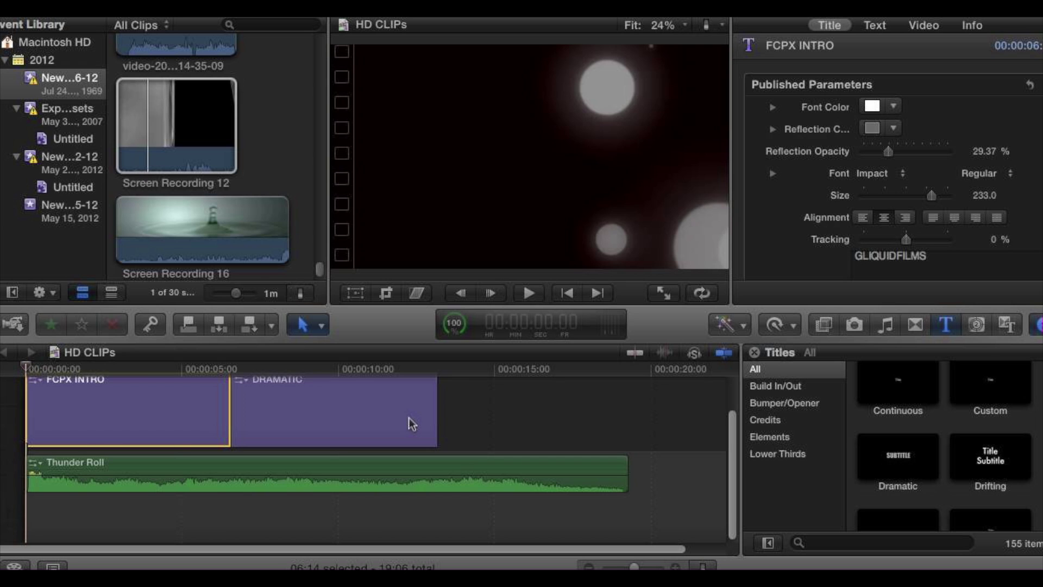
click(529, 293)
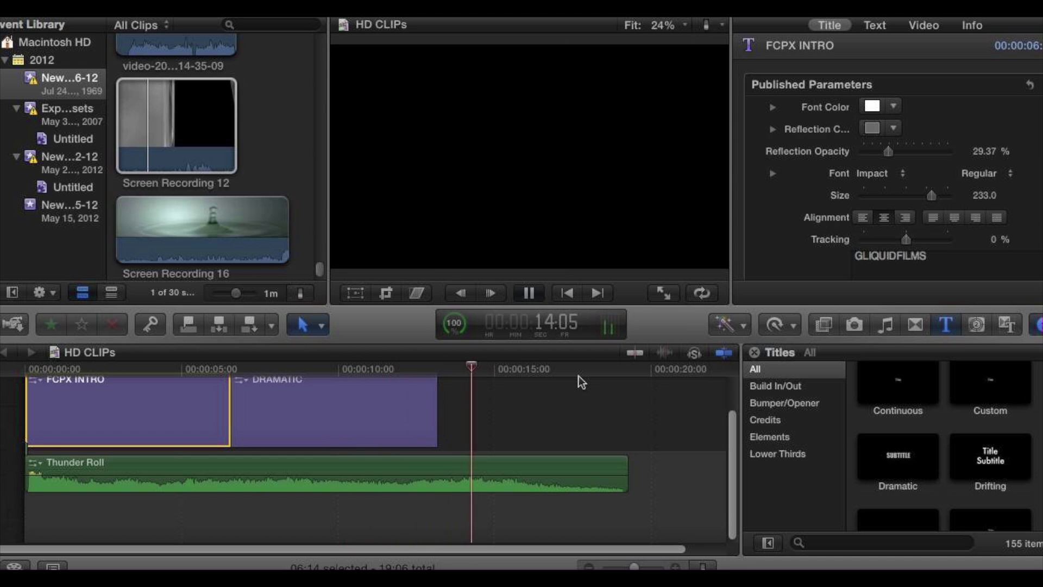
Stop inside the FCPX INTRO clip, then delete it with its Thunder Roll audio.
click(173, 425)
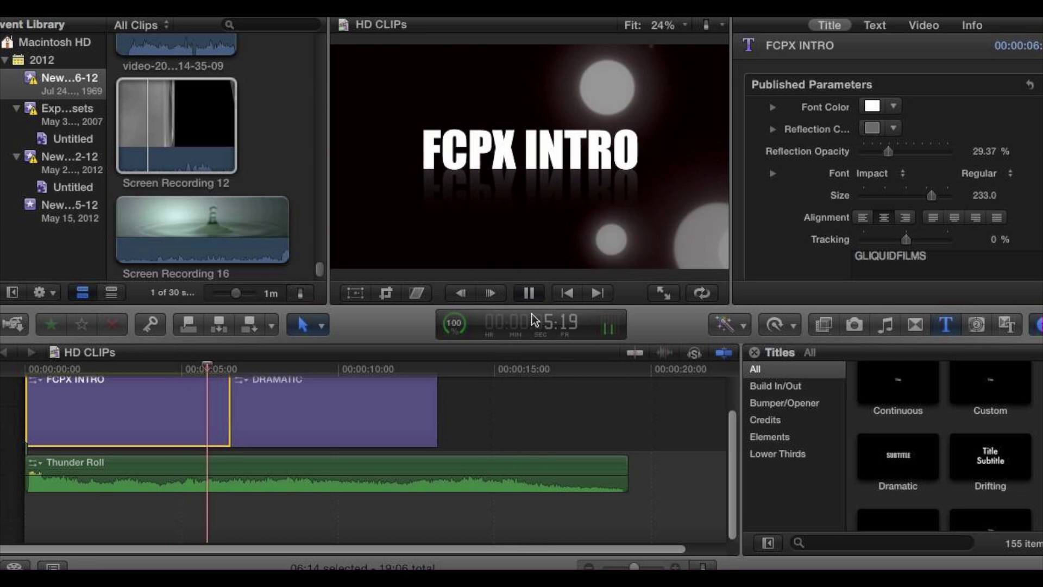
click(529, 294)
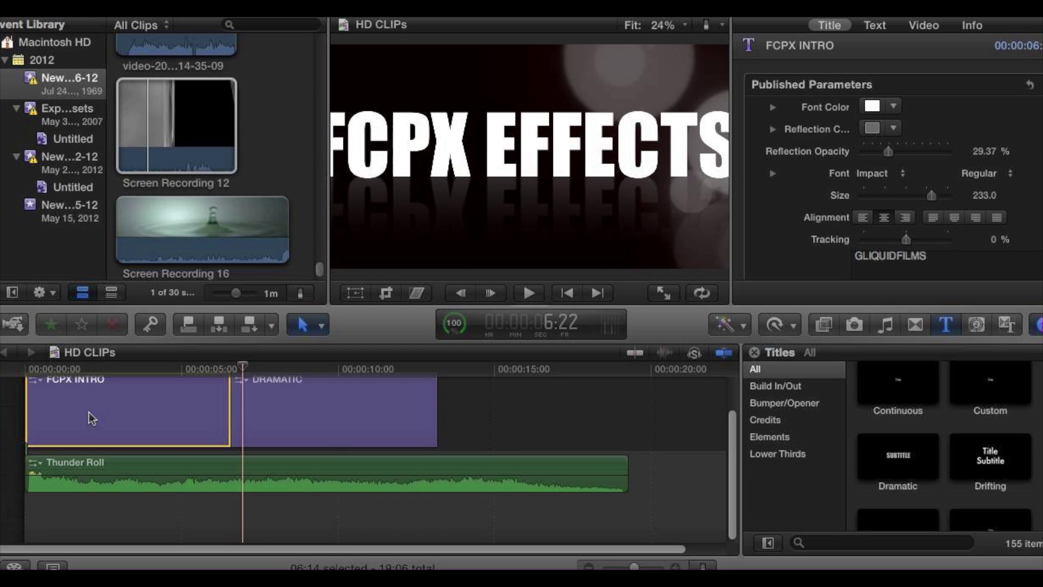
click(57, 418)
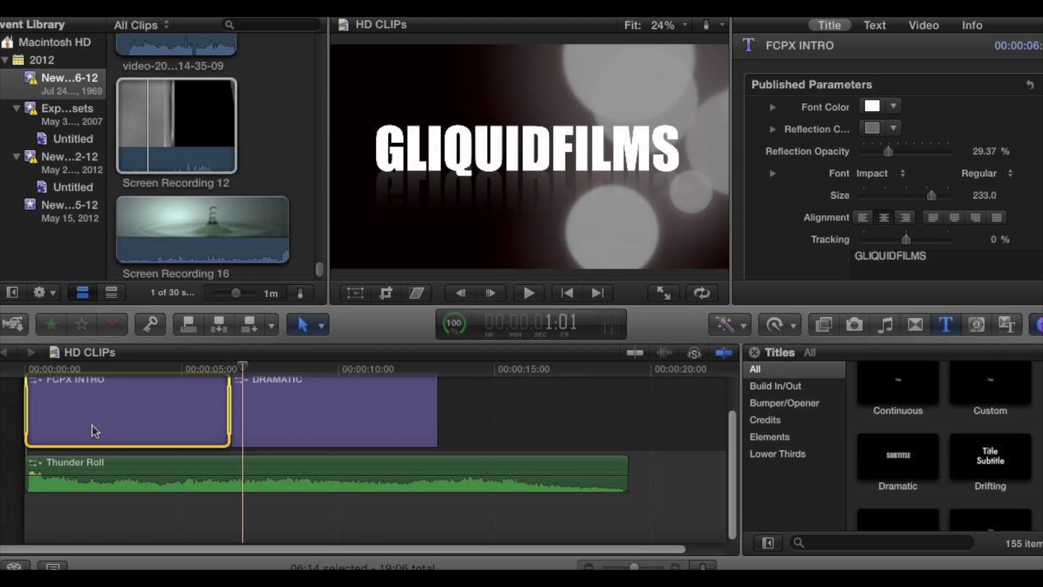
key(Delete)
Delete the DRAMATIC title clip, then hide and reshow the Titles browser.
click(133, 419)
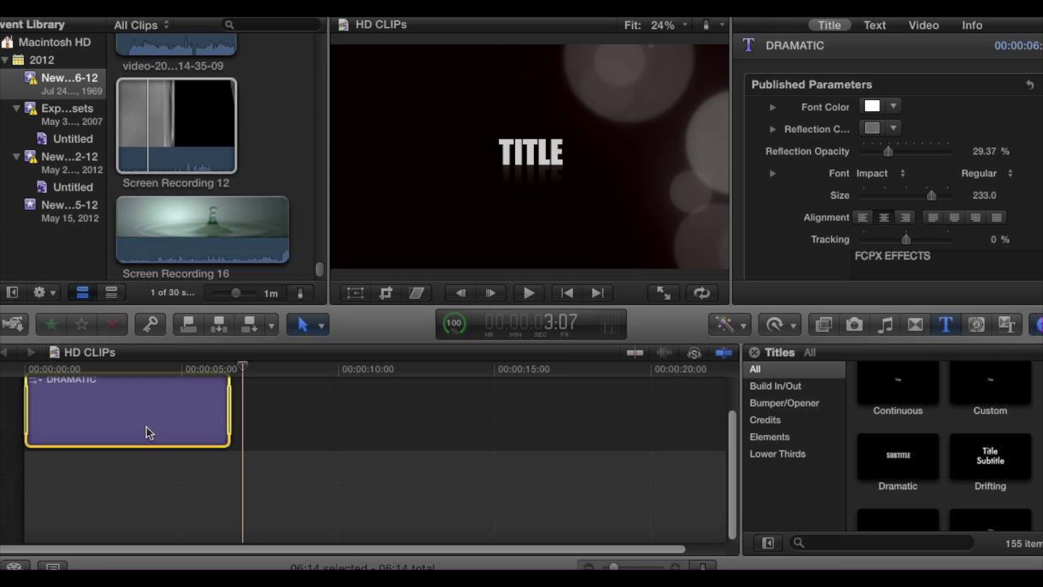
key(Delete)
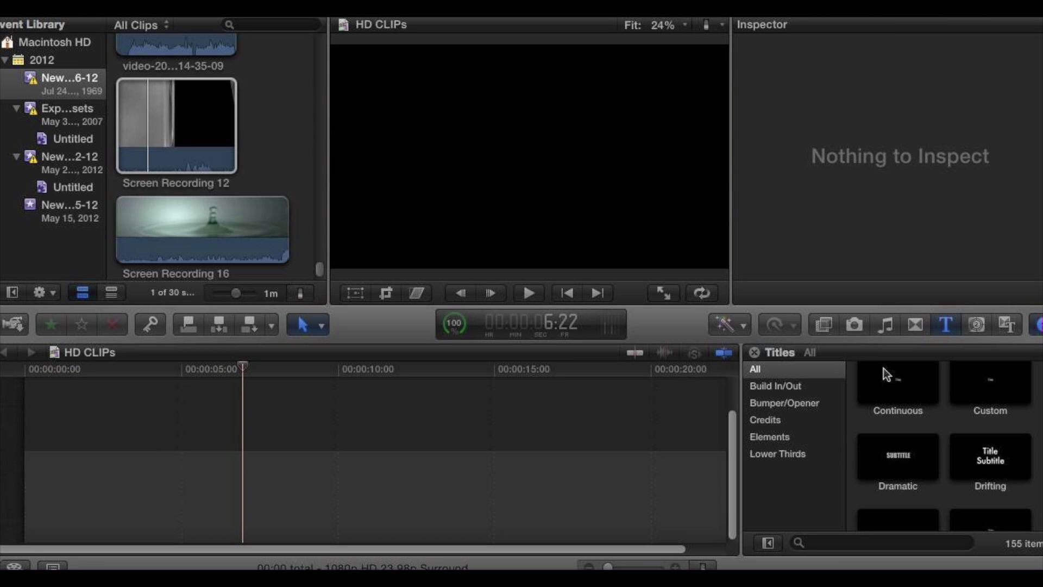
click(946, 324)
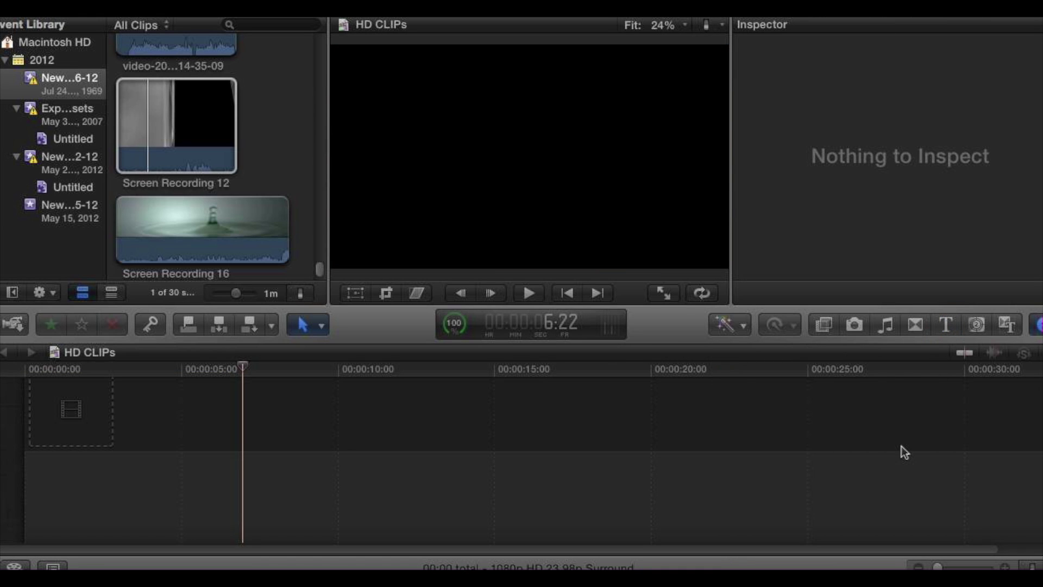
click(947, 333)
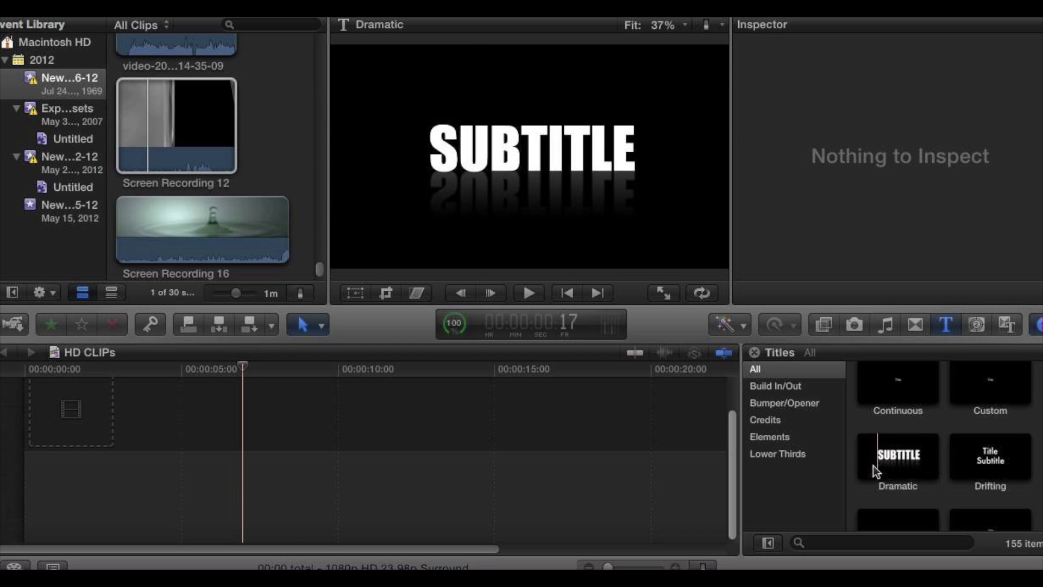
Place the Dramatic title on the timeline, accepting 1080p HD 1920×1080 23.98p video properties.
drag(875, 471, 58, 422)
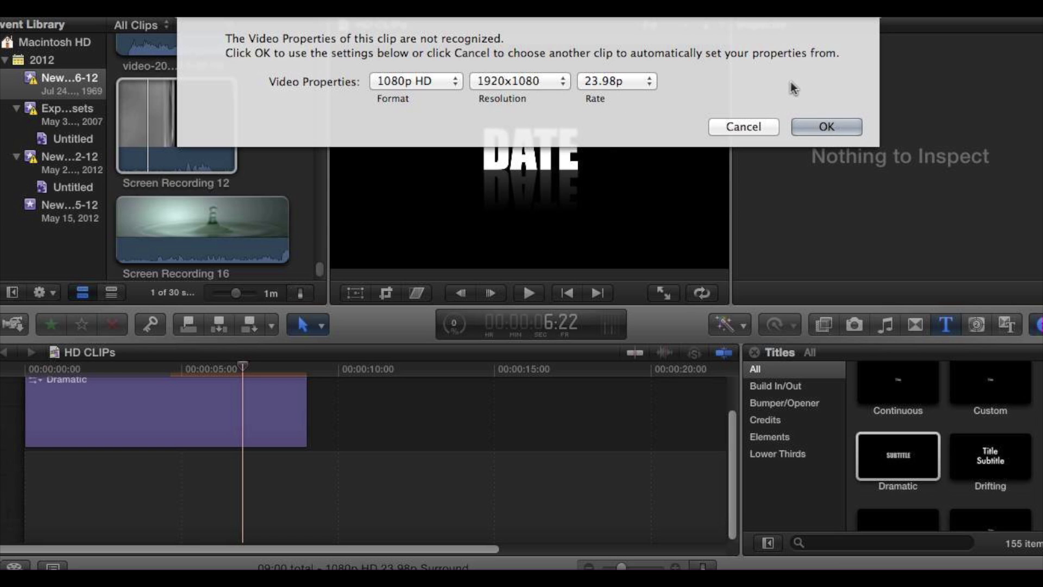
click(809, 125)
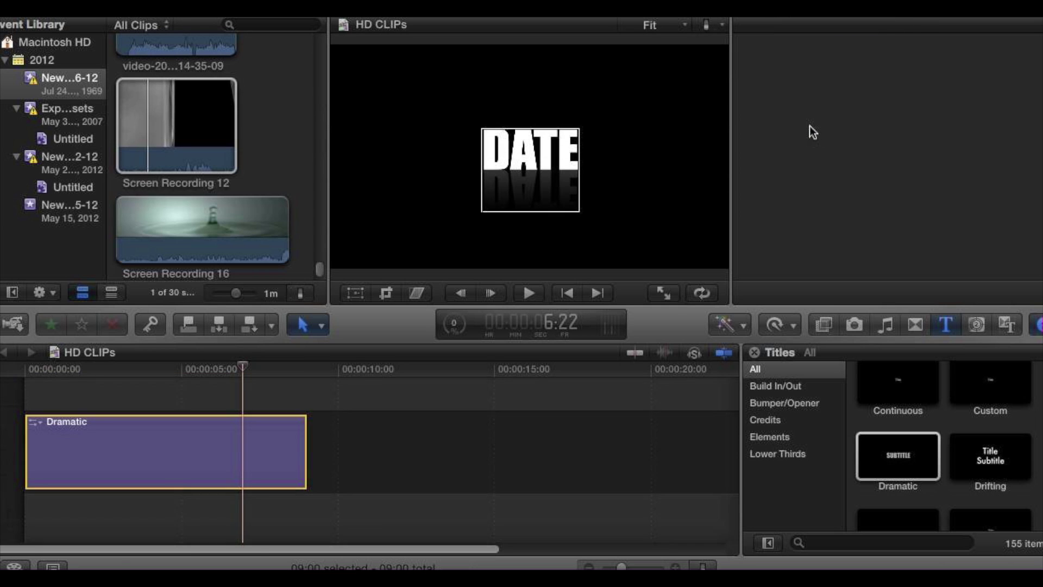
Replace the Dramatic clip's TITLE text with GLIQUIDFILMS in the Inspector.
key(super+4)
click(98, 452)
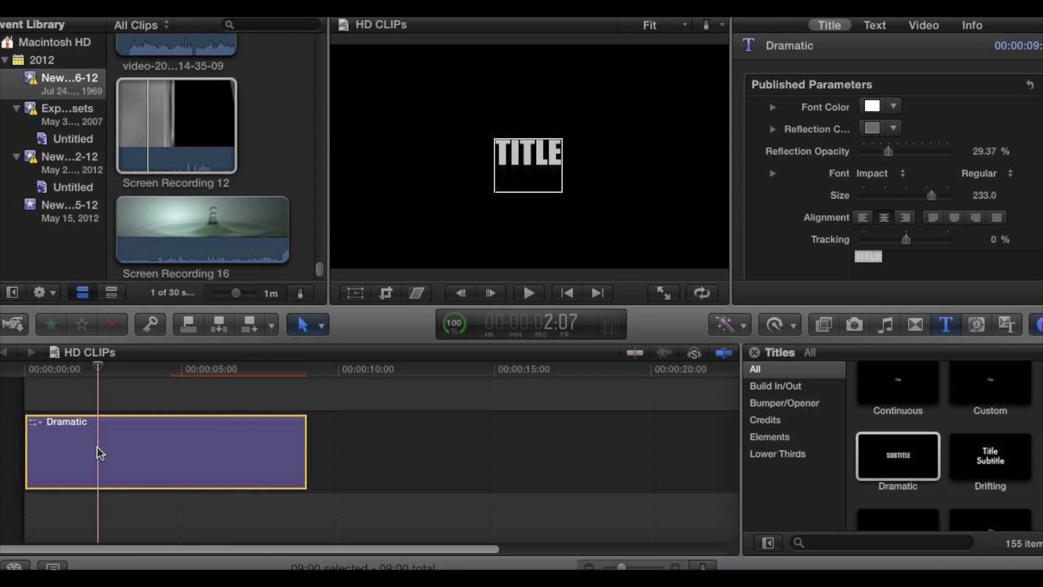
click(48, 448)
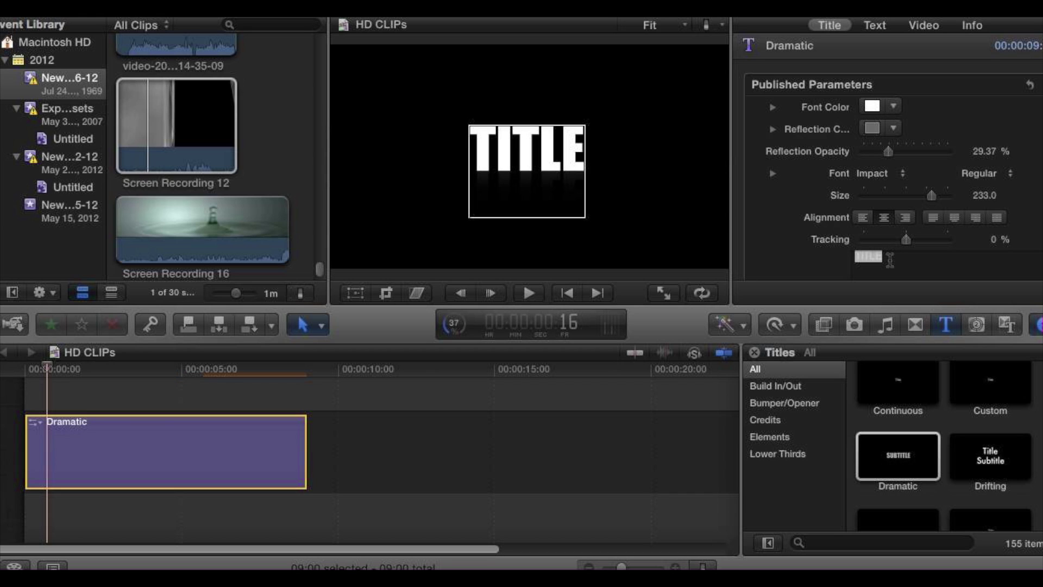
click(889, 260)
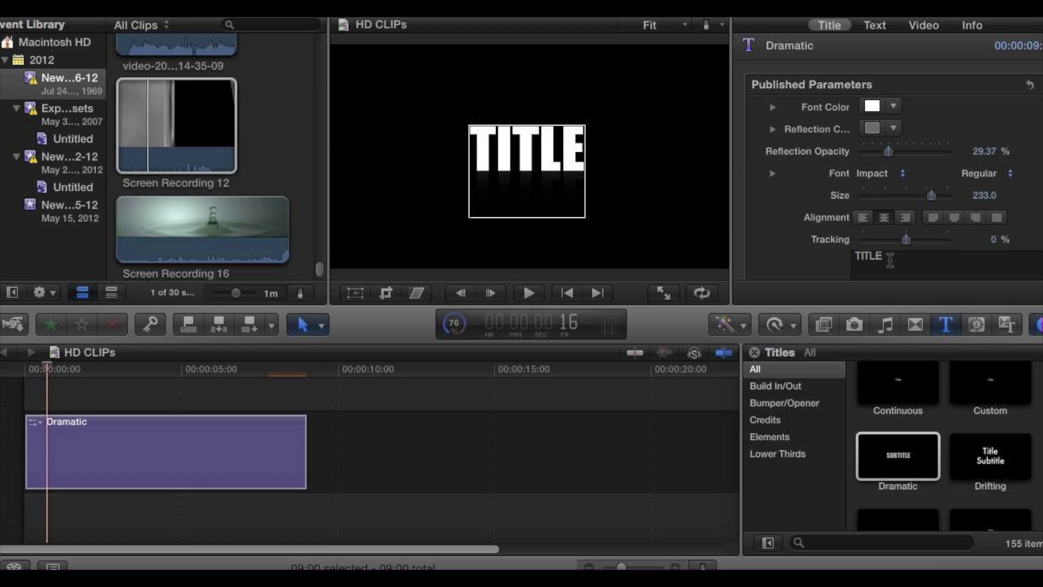
key(BackSpace)
key(BackSpace)
key(BackSpace)
key(BackSpace)
key(BackSpace)
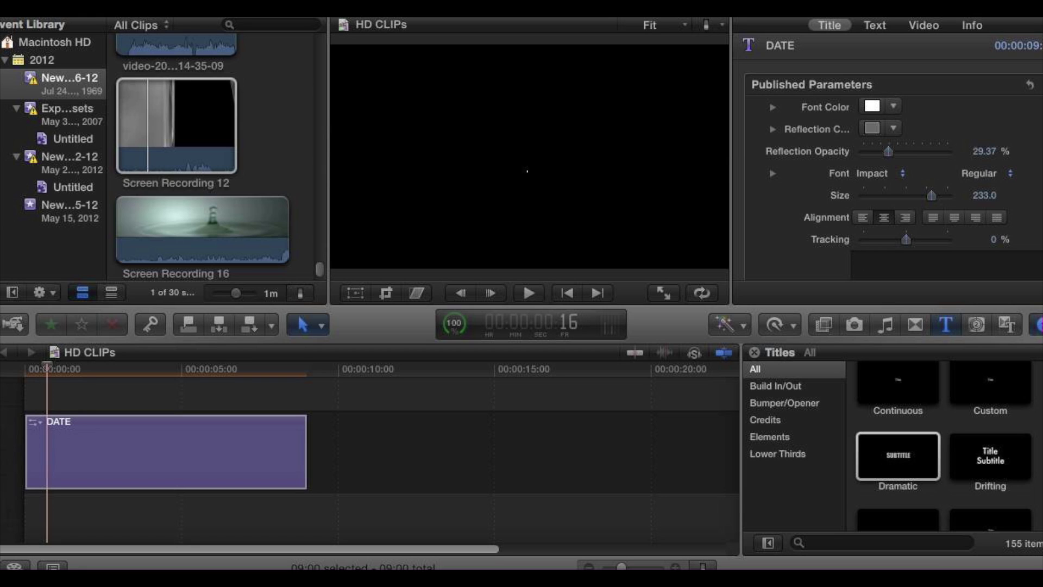
text(GLIQUI)
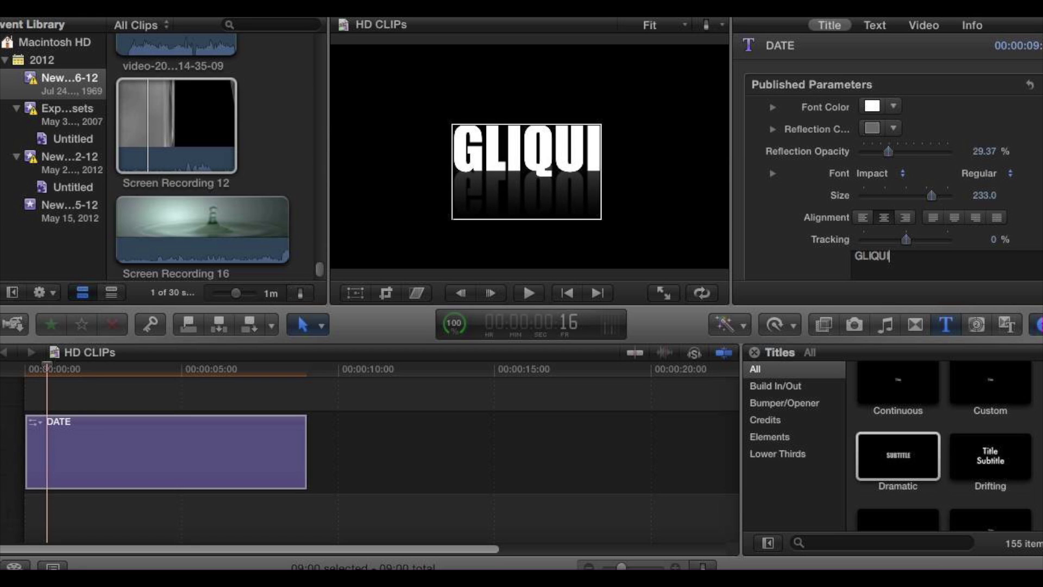
text(DFILMS)
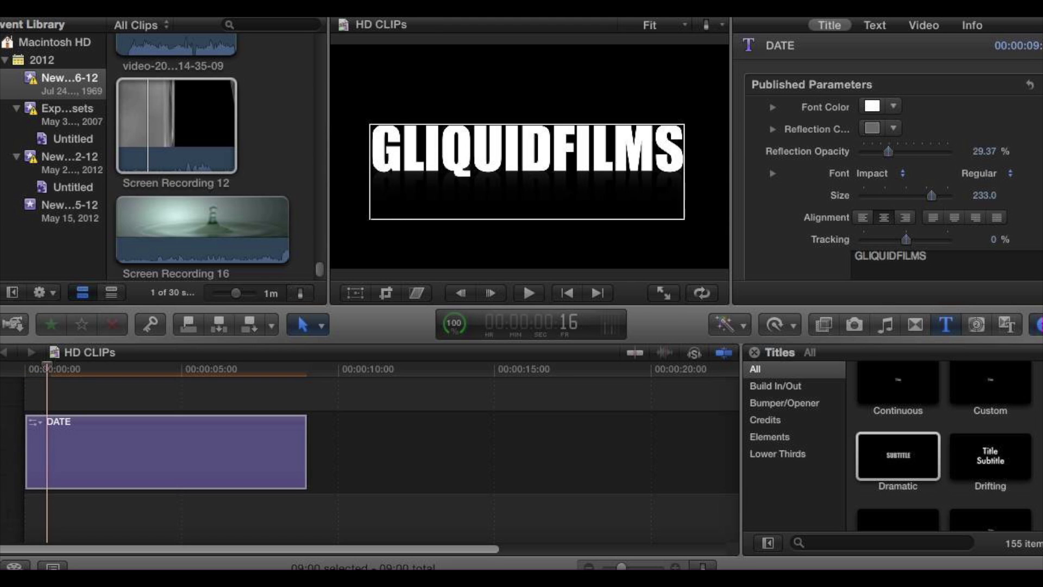
key(Tab)
Replace the SUBTITLE text line with INTRO.
scroll(782, 261, down, 2)
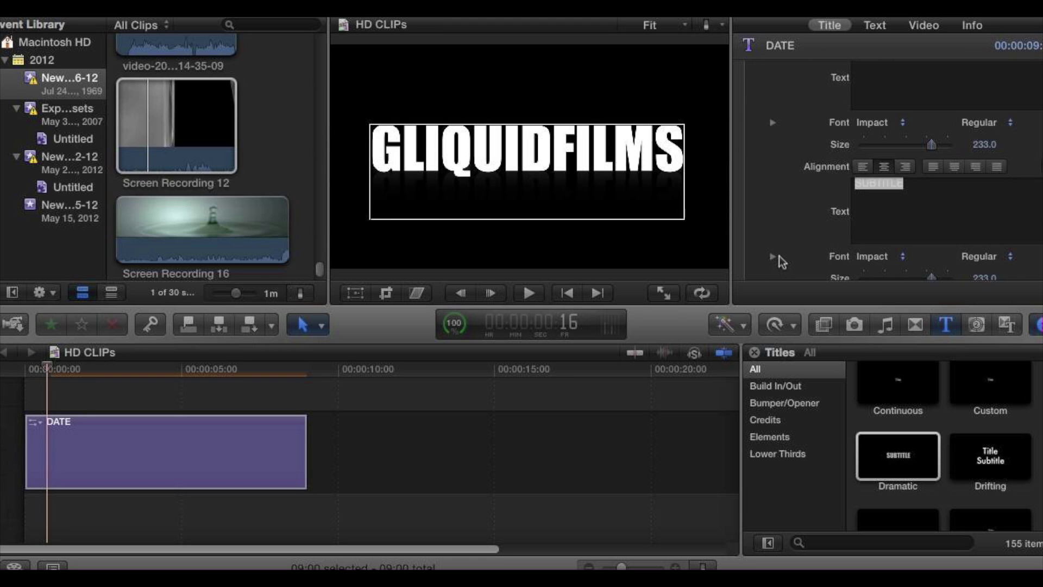
click(908, 185)
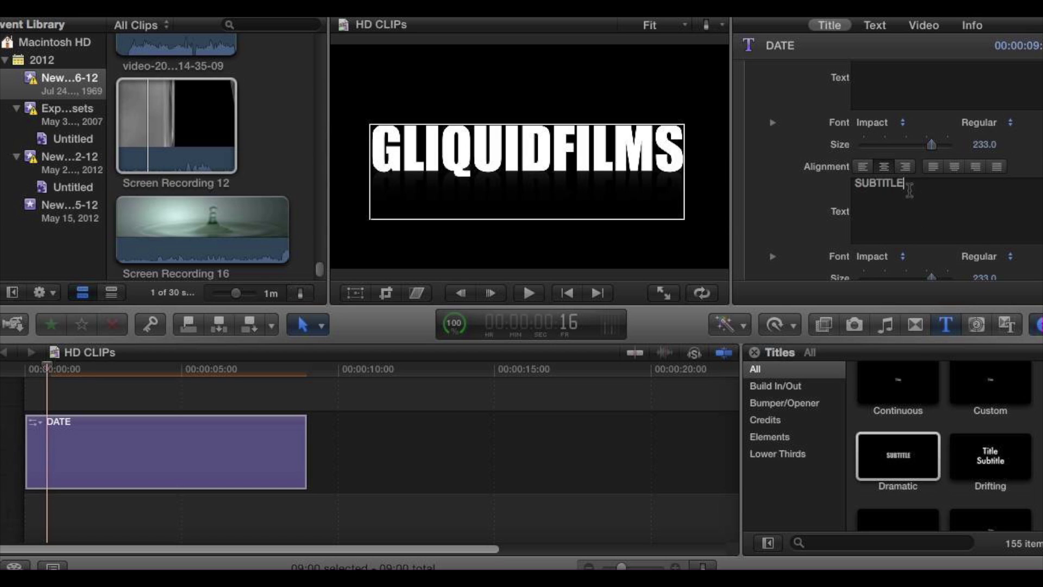
key(BackSpace)
key(BackSpace)
key(BackSpace)
key(BackSpace)
key(BackSpace)
key(BackSpace)
key(BackSpace)
key(BackSpace)
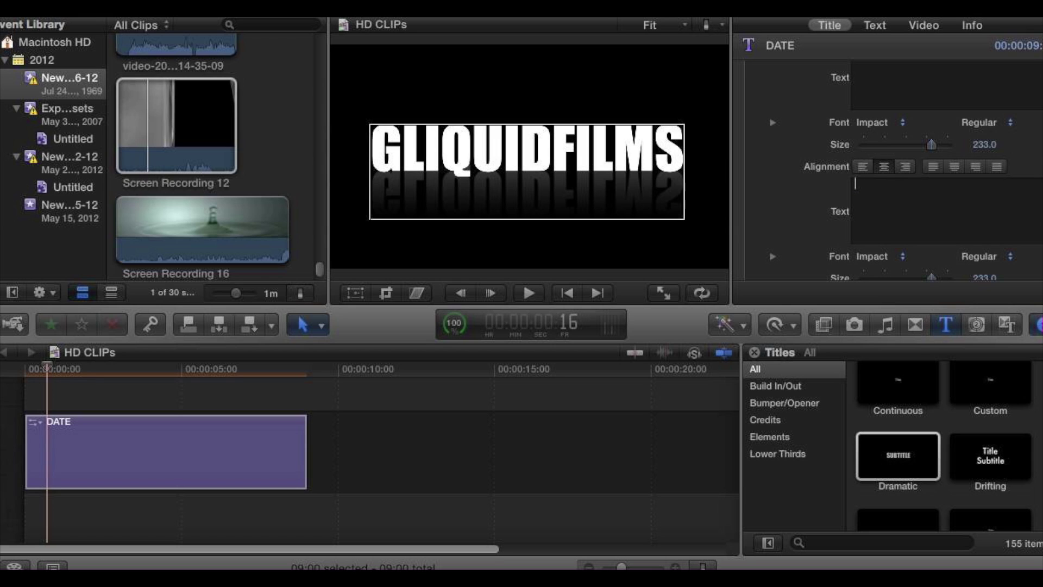
text(INTRO)
Replace the DATE text line with FCPX.
scroll(772, 246, up, 1)
click(890, 216)
key(BackSpace)
key(BackSpace)
key(BackSpace)
key(BackSpace)
text(F8)
key(BackSpace)
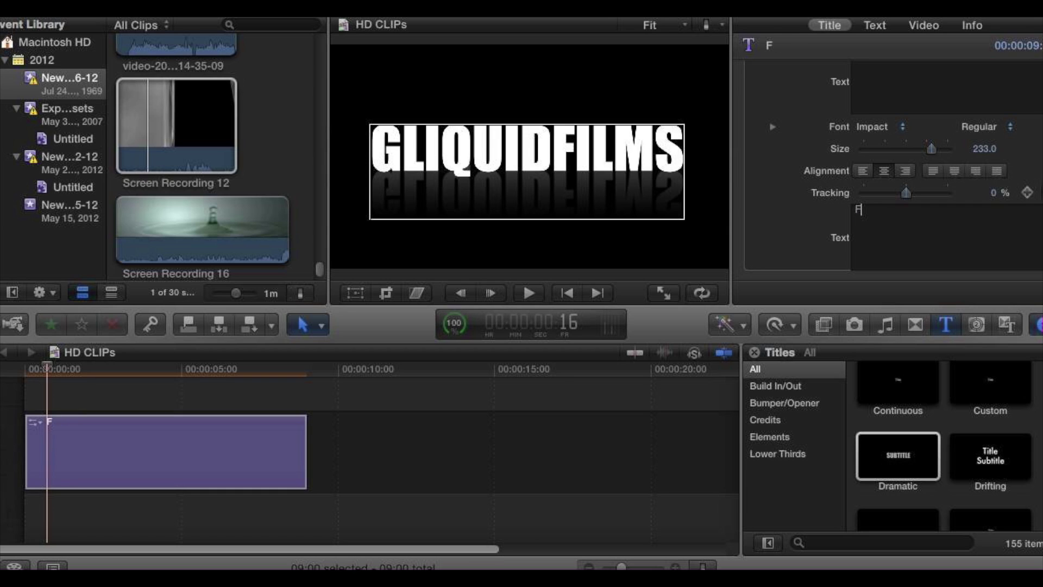
text(CPX)
Preview the FCPX title clip, then bring up the Music and Sound browser.
click(53, 455)
click(530, 294)
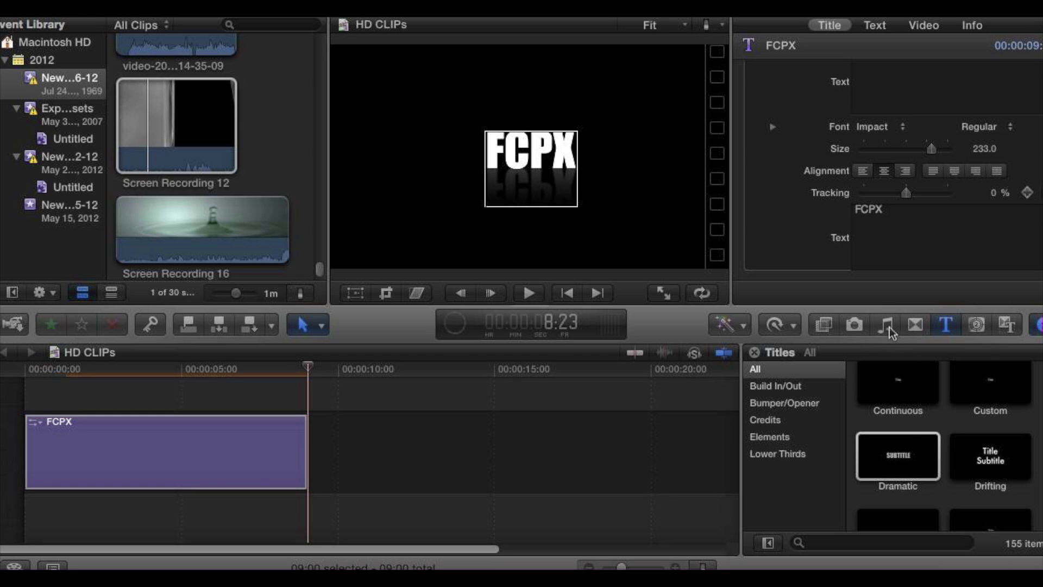
click(886, 325)
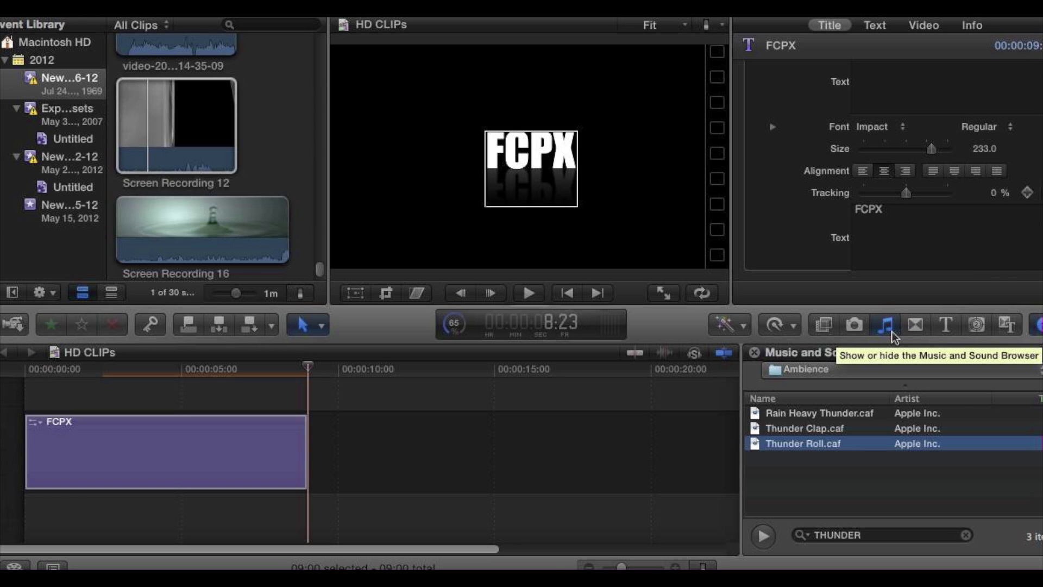
Reopen the Music and Sound browser and switch to the iLife Sound Effects folder.
click(886, 325)
click(893, 335)
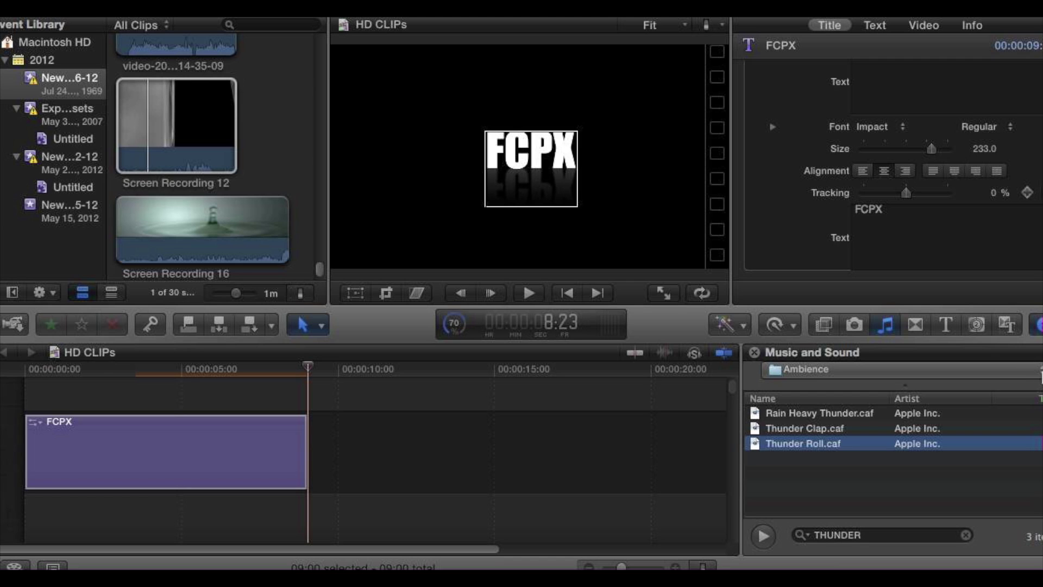
click(1036, 371)
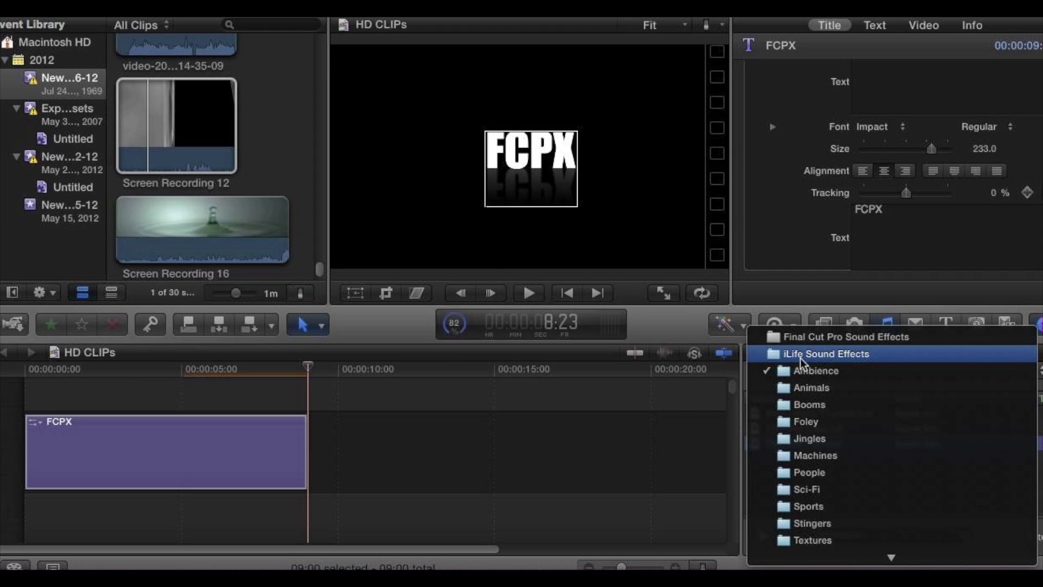
click(800, 357)
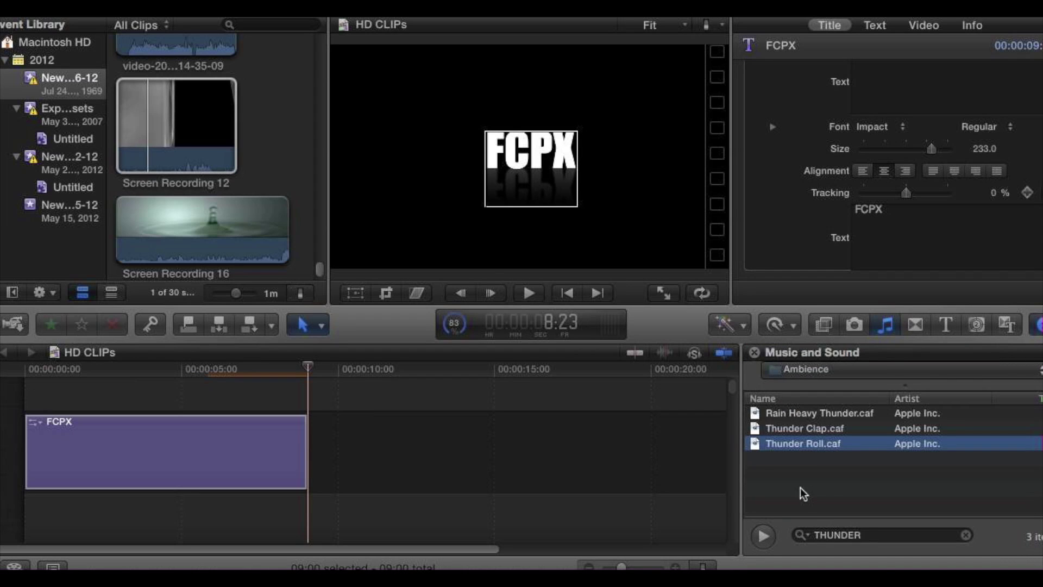
Search for 'THUNDER ROLL' and preview the Thunder Roll.caf sound, then stop it.
click(865, 535)
key(BackSpace)
key(BackSpace)
key(BackSpace)
key(BackSpace)
key(BackSpace)
key(BackSpace)
key(BackSpace)
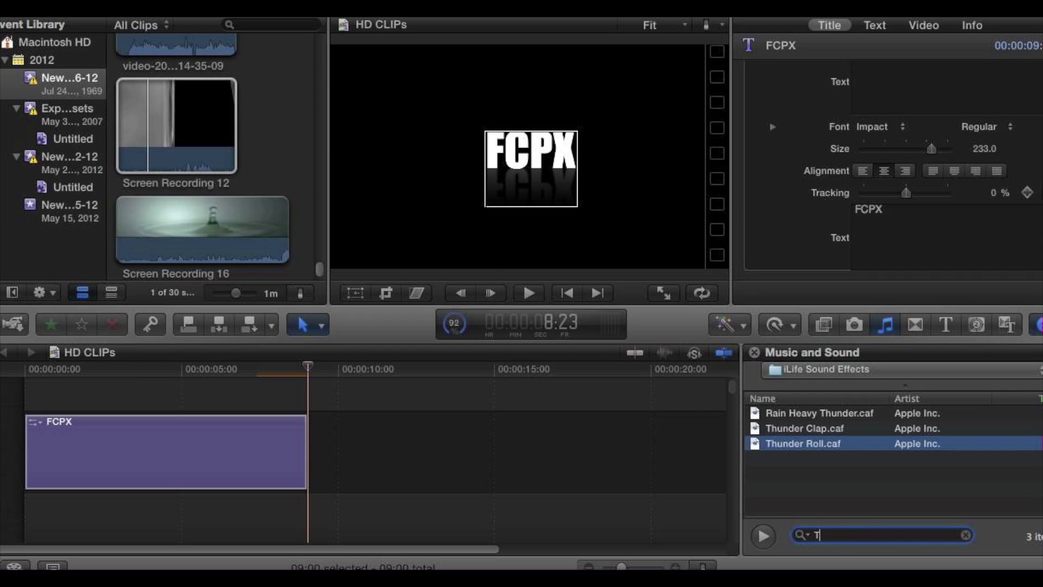
text(THUNDER ROLL)
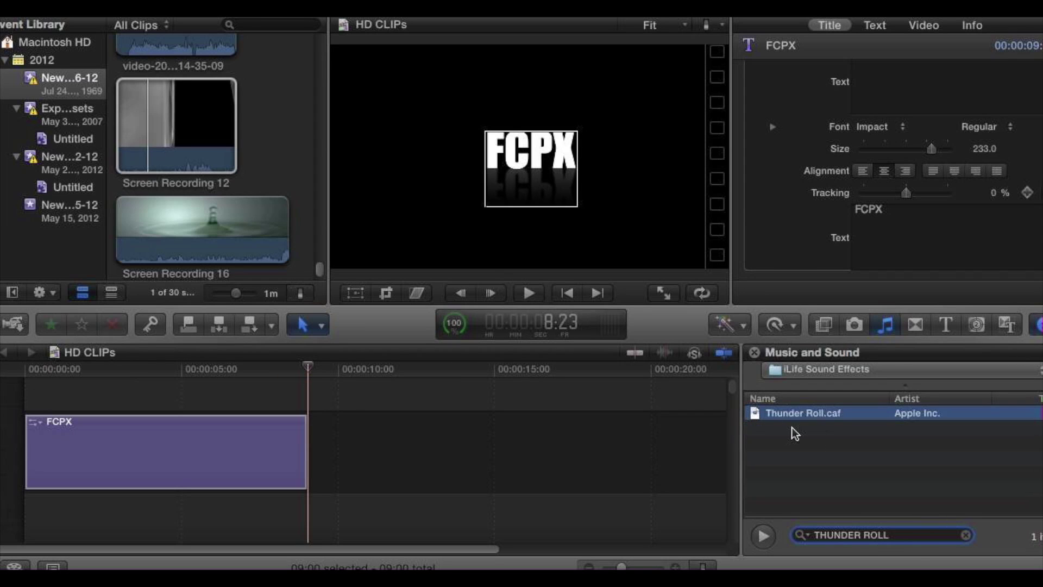
click(774, 413)
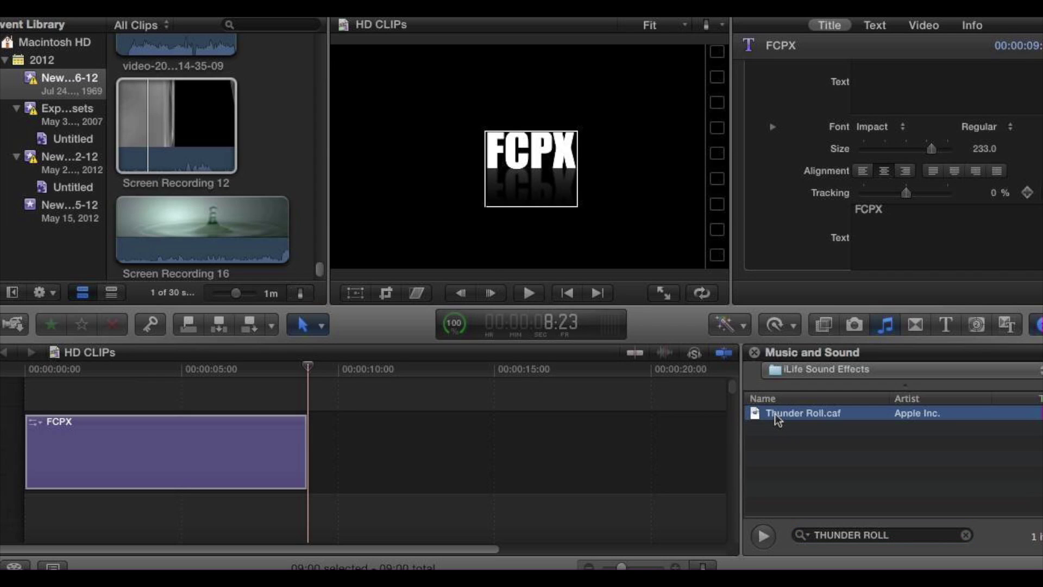
double_click(775, 413)
click(763, 536)
Place Thunder Roll.caf audio beneath the FCPX title and return to the timeline start.
drag(774, 413, 24, 524)
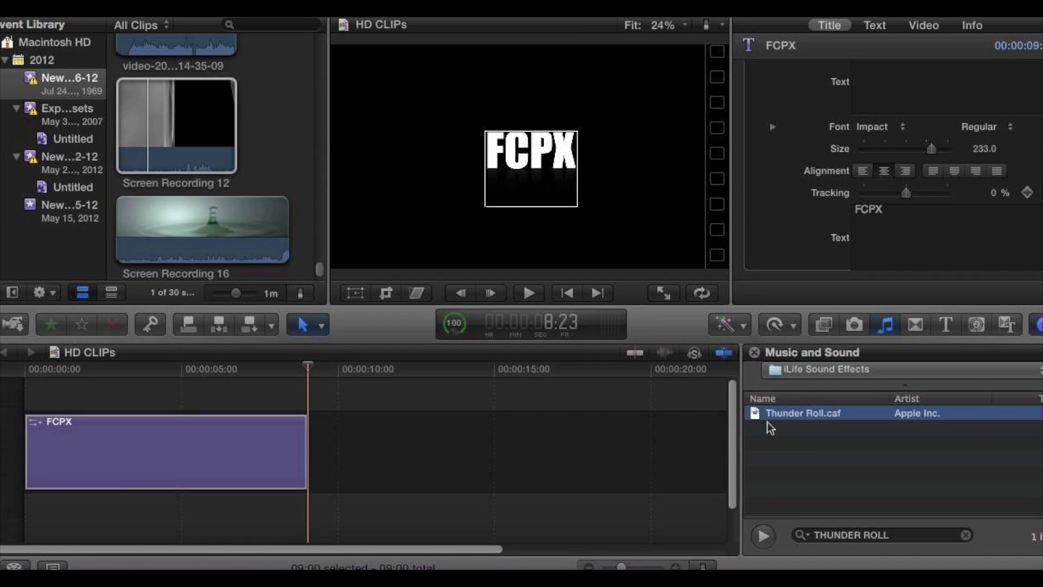
drag(767, 415, 25, 511)
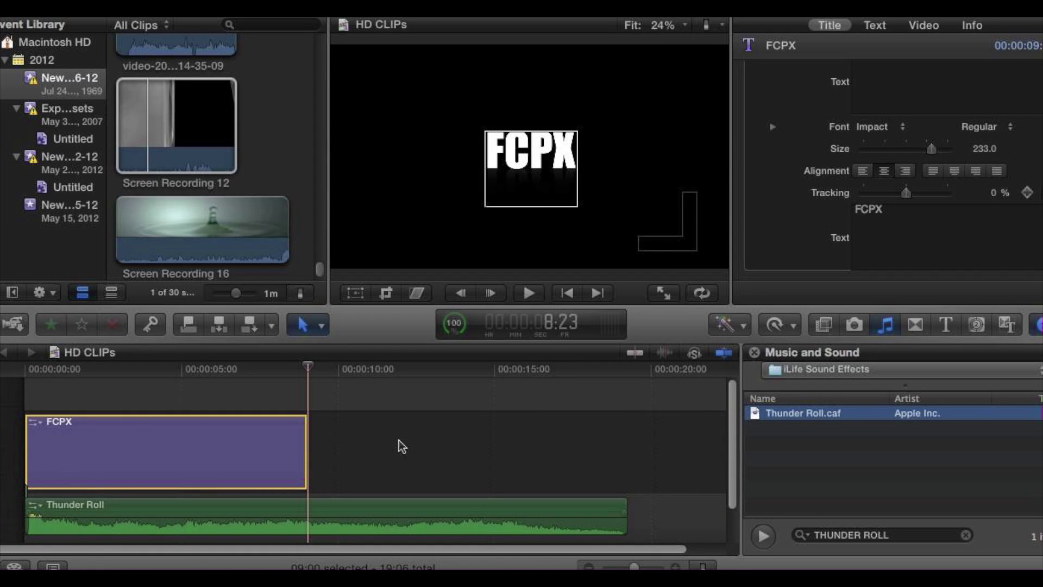
click(568, 298)
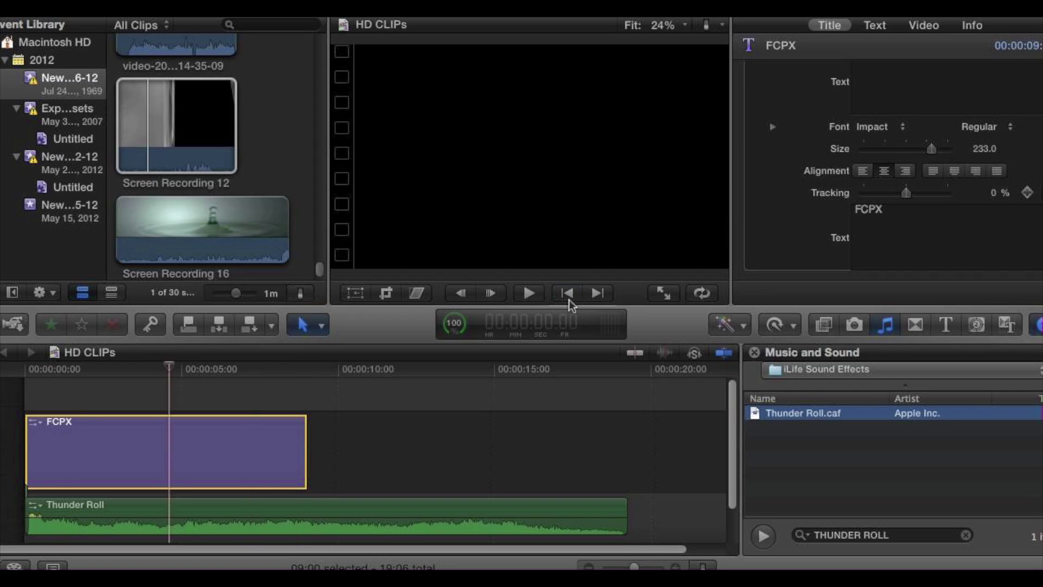
Play the project back, then bring up the Distortion video effects.
click(526, 292)
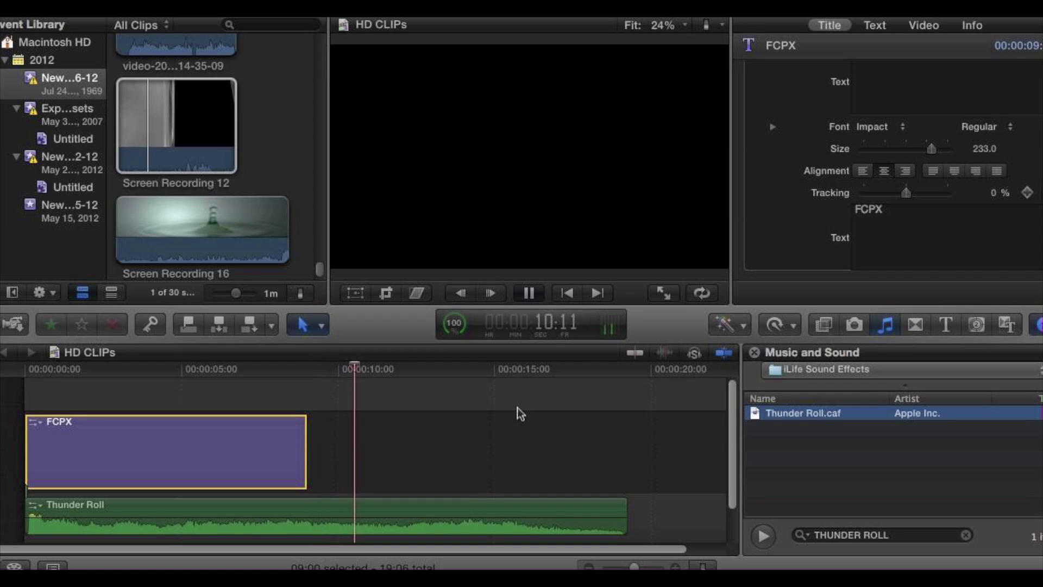
click(529, 294)
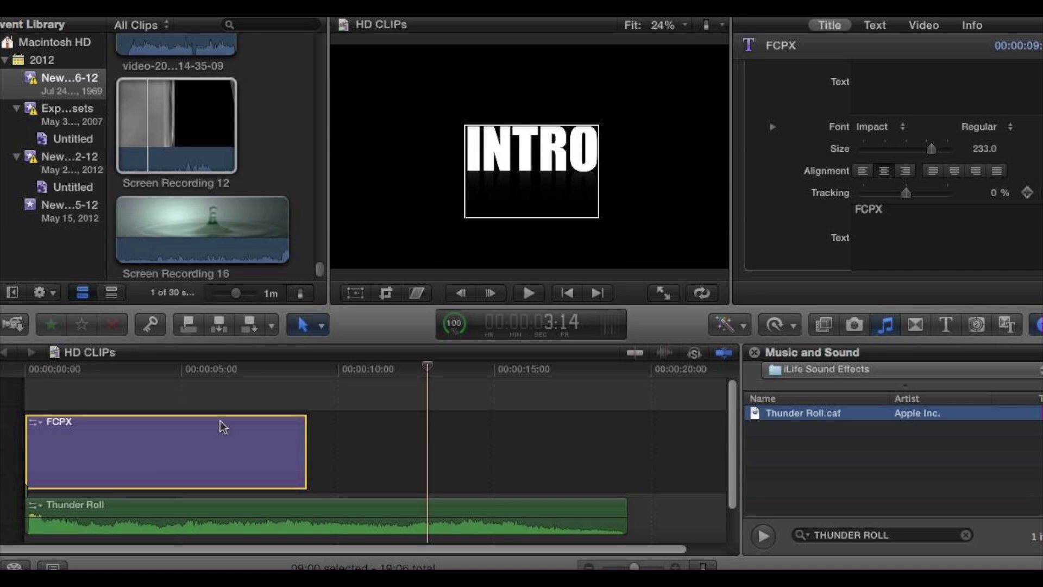
click(824, 326)
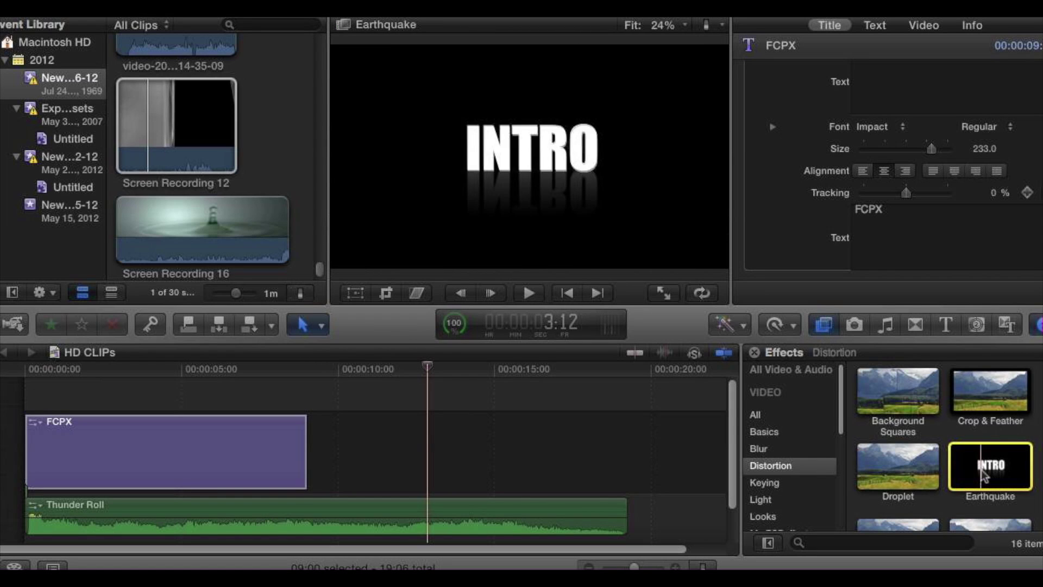
Apply the Earthquake effect to the FCPX title clip and play it from the start.
drag(972, 470, 133, 458)
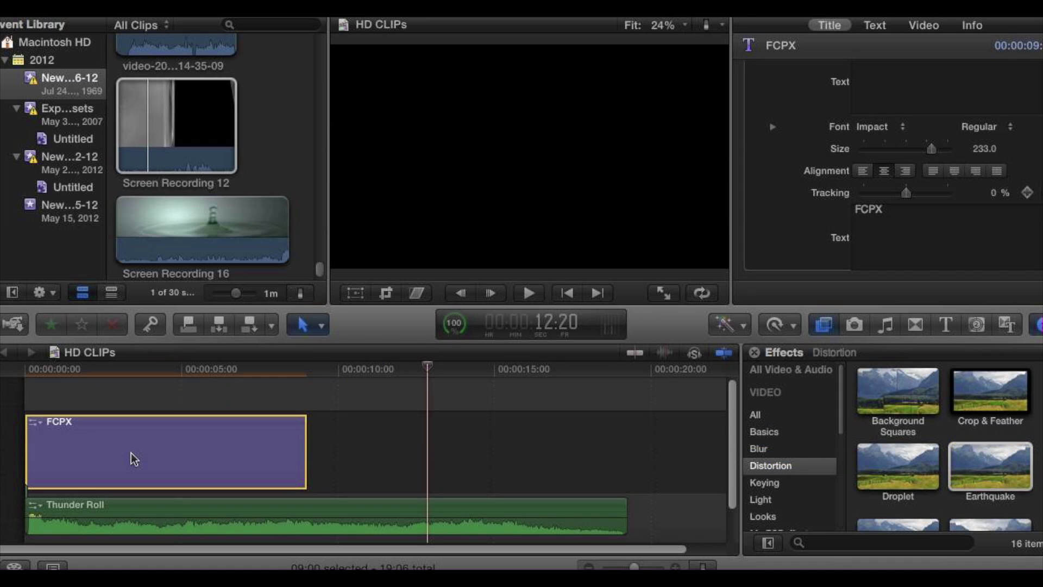
click(567, 293)
click(567, 293)
click(566, 294)
click(528, 294)
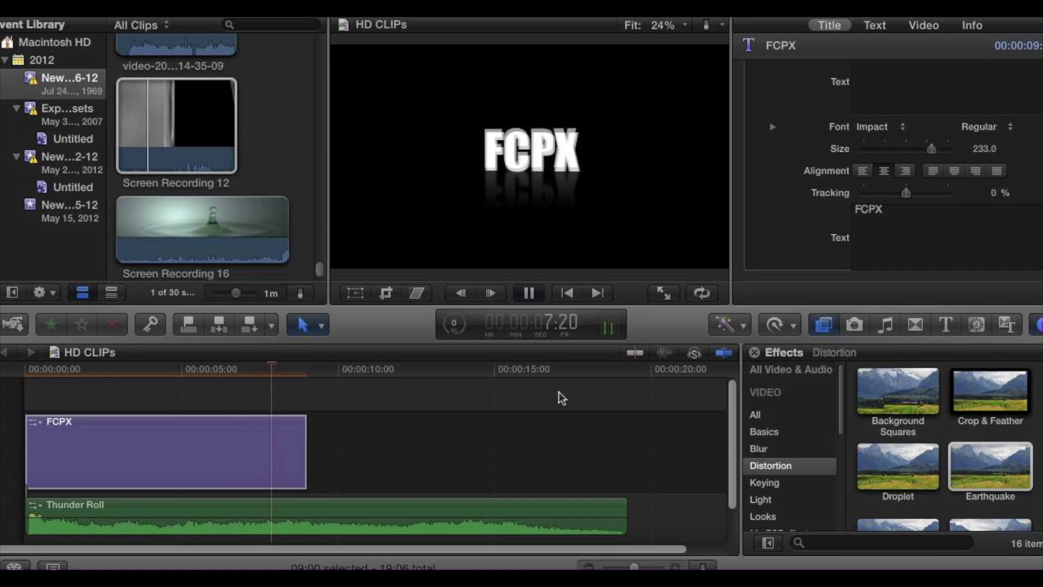
click(536, 296)
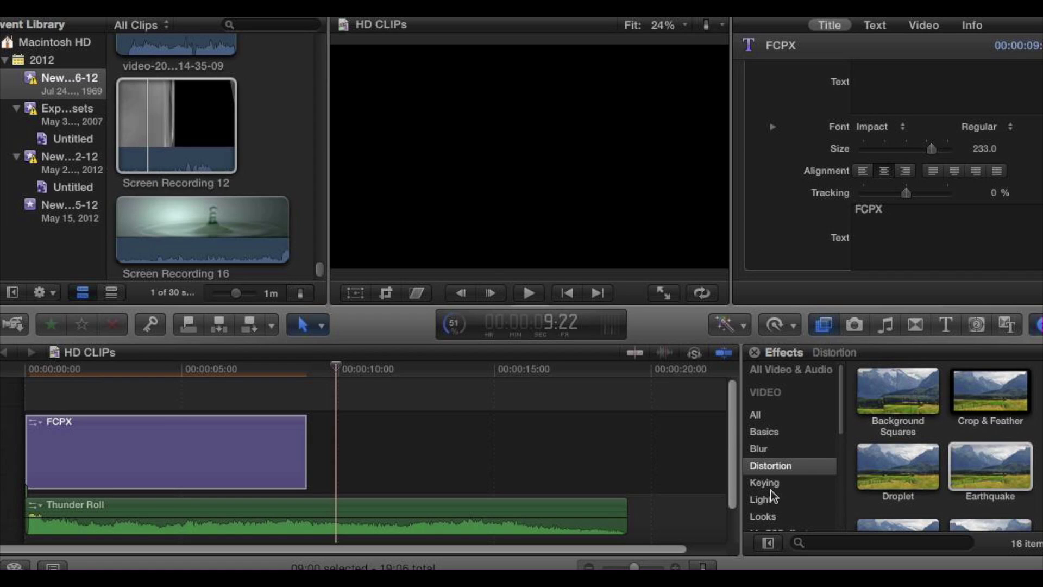
Browse the Blur effects, return to Distortion, and select the FCPX title clip.
click(763, 453)
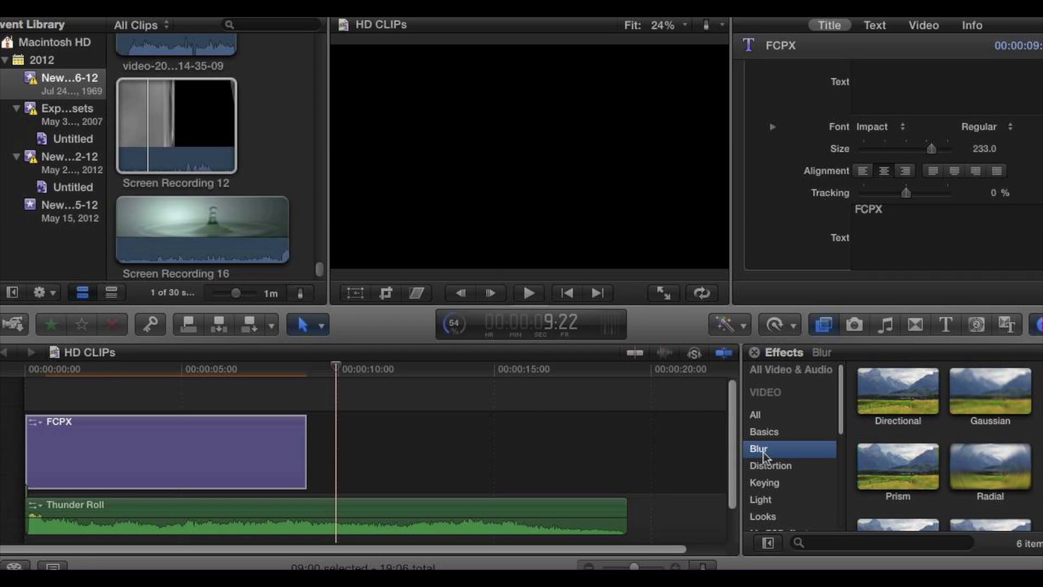
click(758, 468)
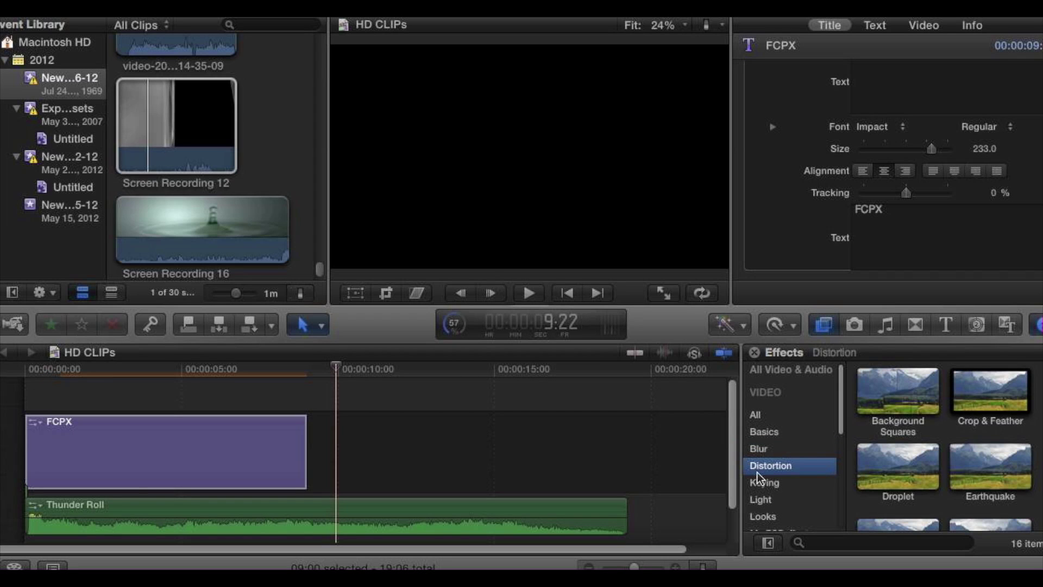
click(123, 470)
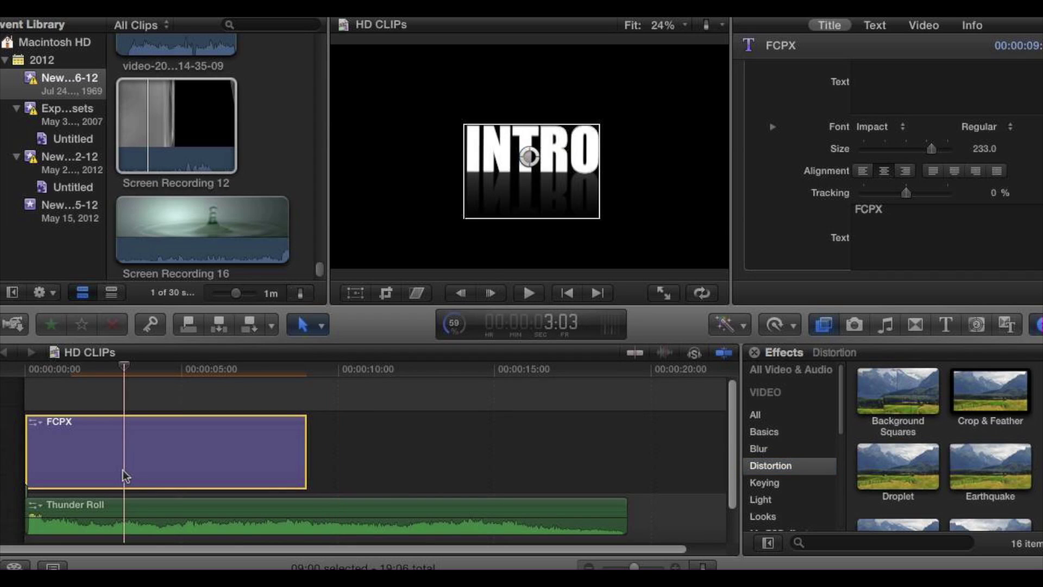